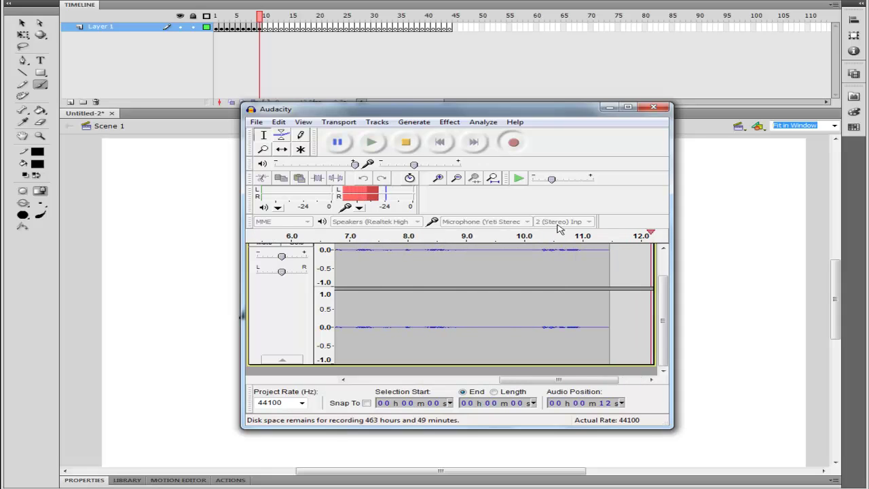
Minimize the Audacity window and draw a large heart around the elephant on frame 9.
click(609, 109)
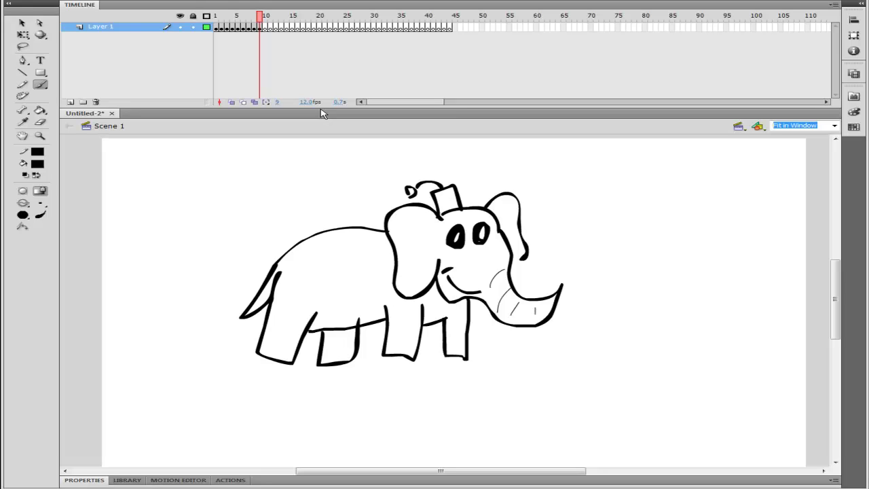
mouse_move(380, 421)
mouse_down()
mouse_move(294, 394)
mouse_move(218, 354)
mouse_move(206, 218)
mouse_move(320, 135)
mouse_move(362, 166)
mouse_move(371, 150)
mouse_move(450, 117)
mouse_move(556, 157)
mouse_move(551, 319)
mouse_move(443, 459)
mouse_move(378, 420)
mouse_move(349, 418)
mouse_up()
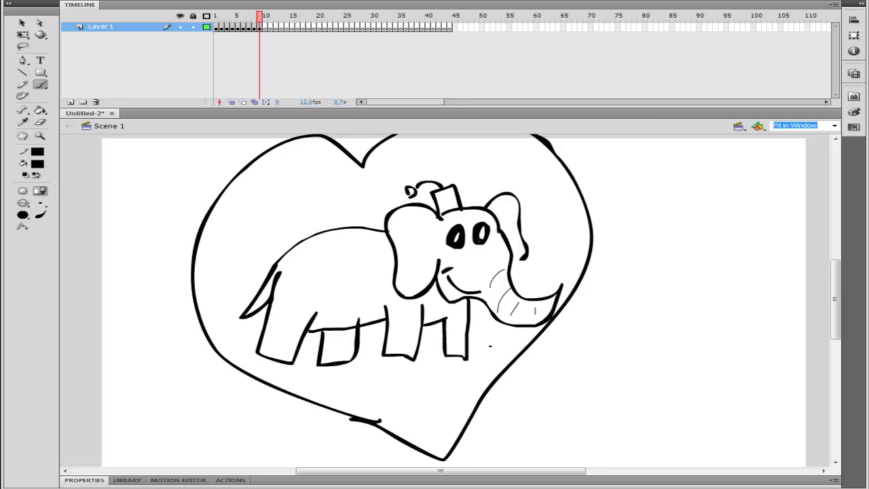
Go to the empty frame 10 and reset the online stopwatch in the browser to one minute.
click(249, 26)
click(265, 27)
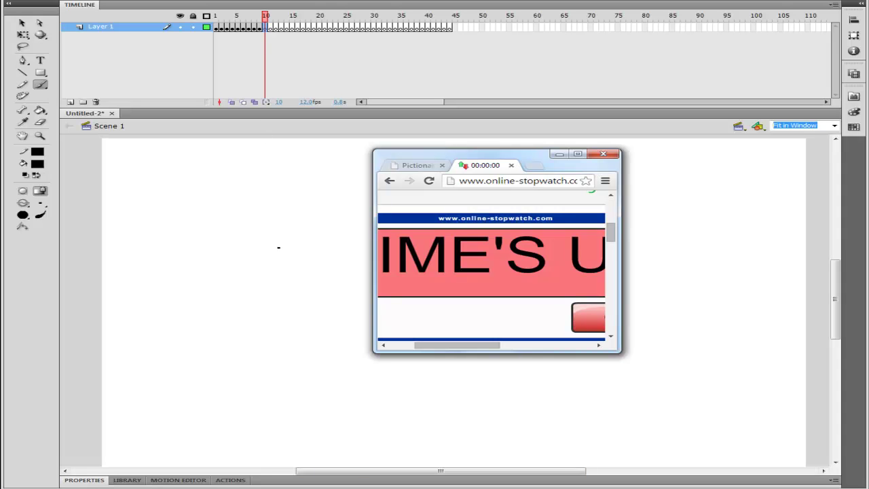
click(353, 242)
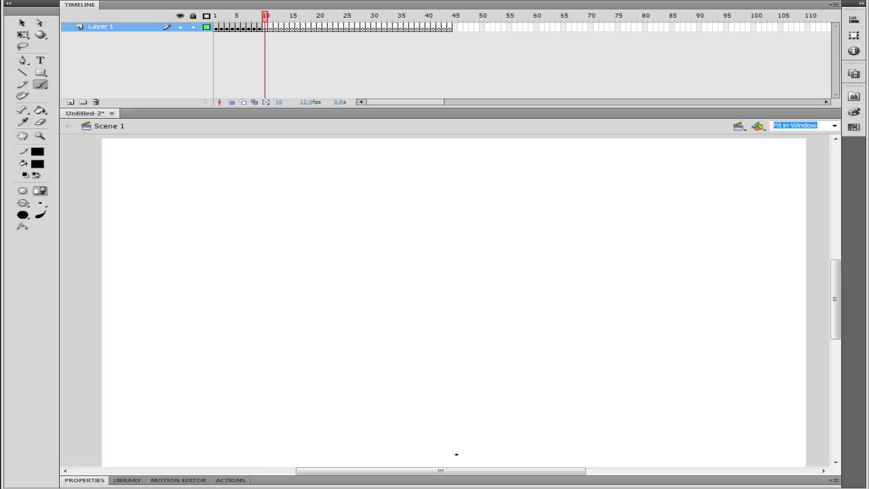
scroll(516, 282, down, 3)
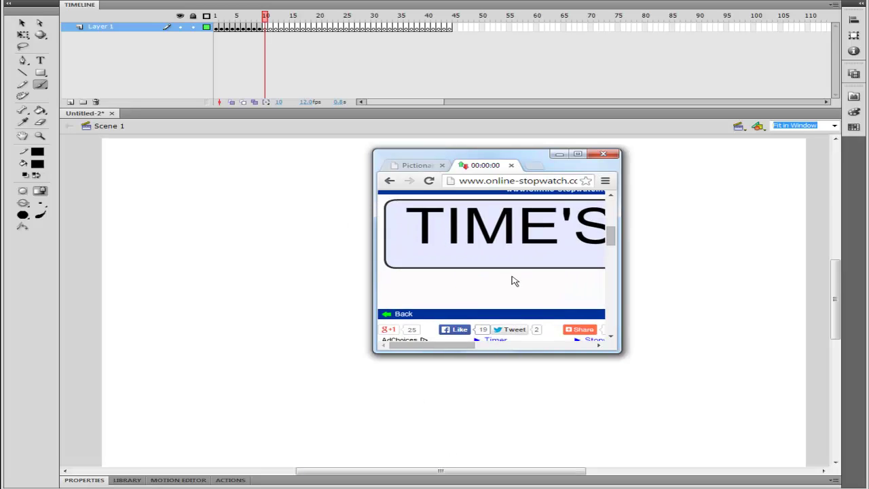
scroll(519, 282, up, 2)
scroll(509, 287, right, 3)
scroll(502, 287, left, 1)
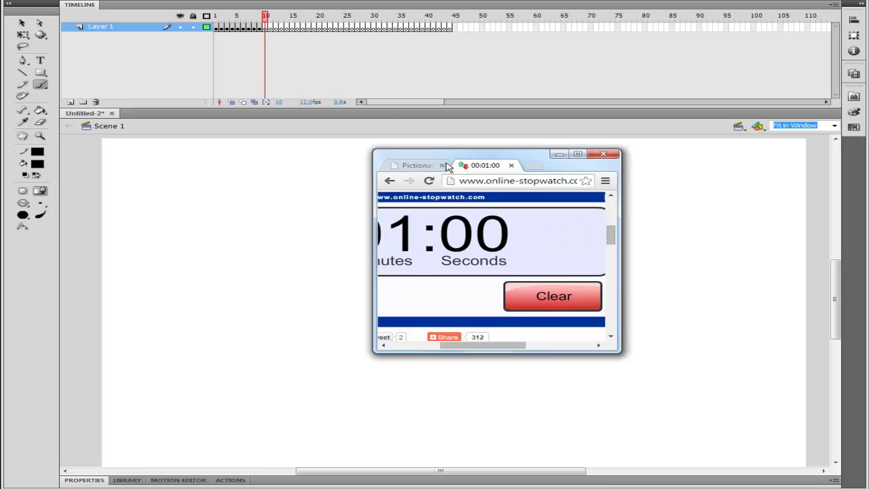
Generate a new Easy Words Pictionary word in the browser and start the one-minute countdown.
click(417, 166)
click(479, 275)
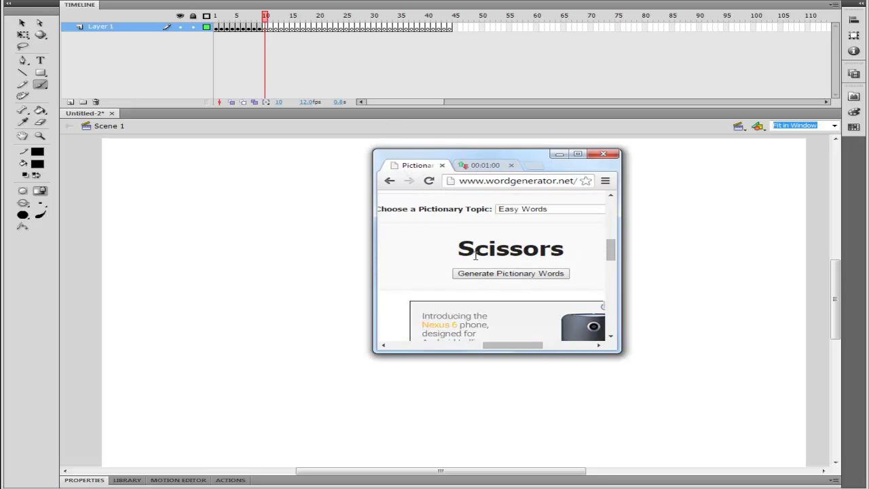
click(475, 167)
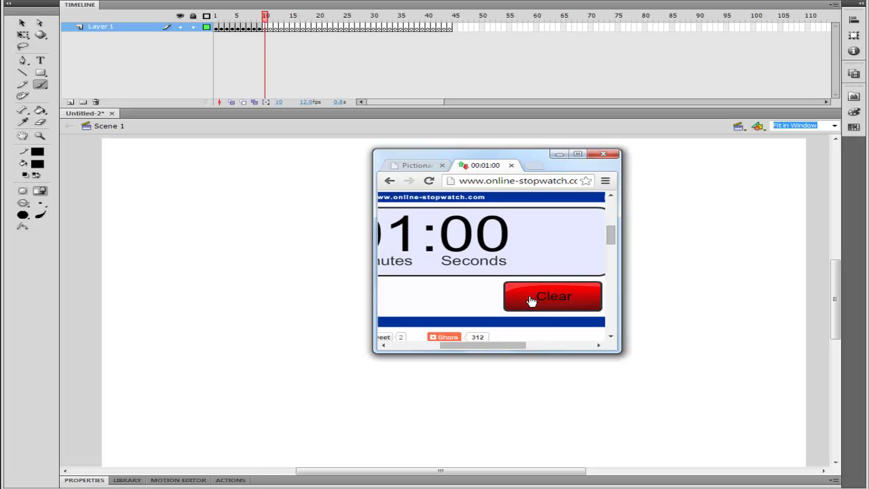
scroll(499, 293, down, 2)
scroll(499, 293, left, 2)
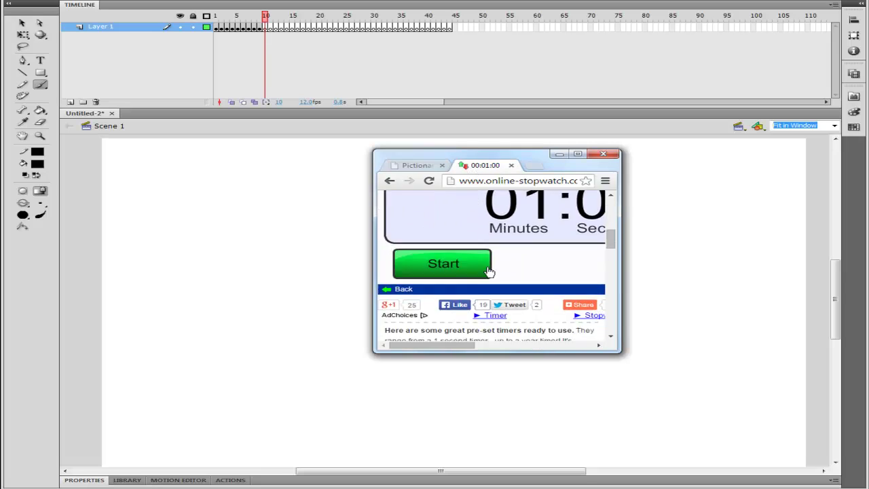
click(444, 265)
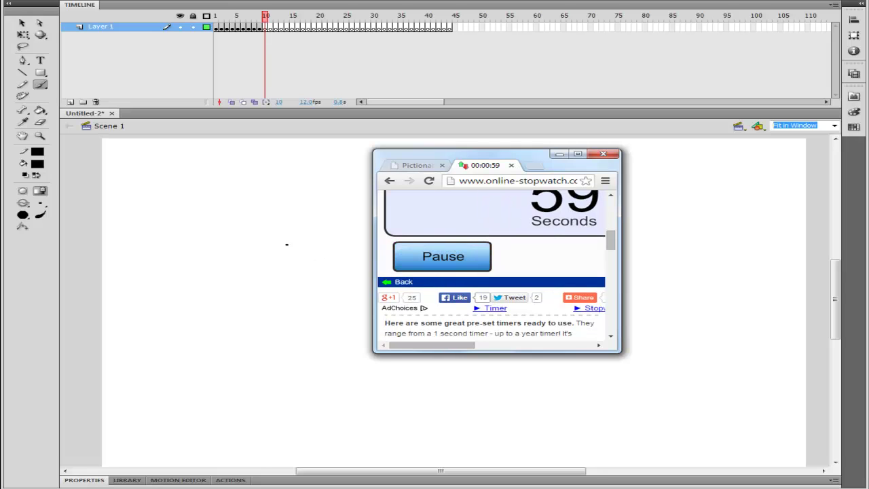
Return to the Flash canvas and draw two large oval scissor handles side by side on frame 10.
click(313, 239)
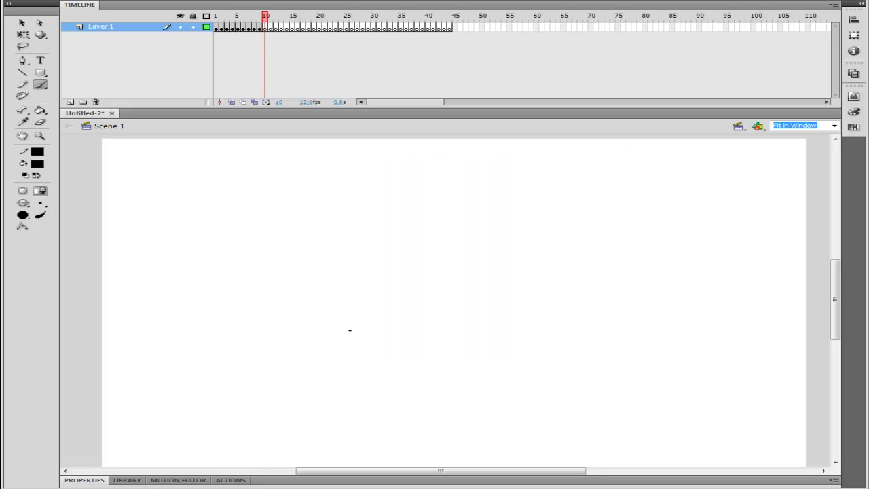
mouse_move(428, 183)
mouse_down()
mouse_move(441, 254)
mouse_move(428, 189)
mouse_move(475, 170)
mouse_move(451, 174)
mouse_up()
key(ctrl+z)
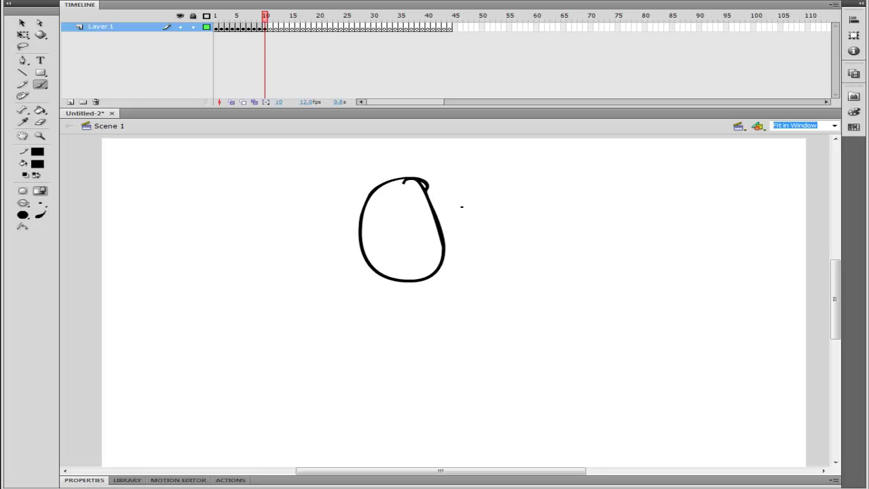
mouse_move(441, 223)
mouse_down()
mouse_move(498, 224)
mouse_move(445, 245)
mouse_move(450, 277)
mouse_move(436, 223)
mouse_move(533, 228)
mouse_move(453, 272)
mouse_up()
key(ctrl+z)
key(ctrl+z)
mouse_move(438, 216)
mouse_down()
mouse_move(458, 168)
mouse_move(525, 198)
mouse_move(482, 274)
mouse_move(438, 242)
mouse_up()
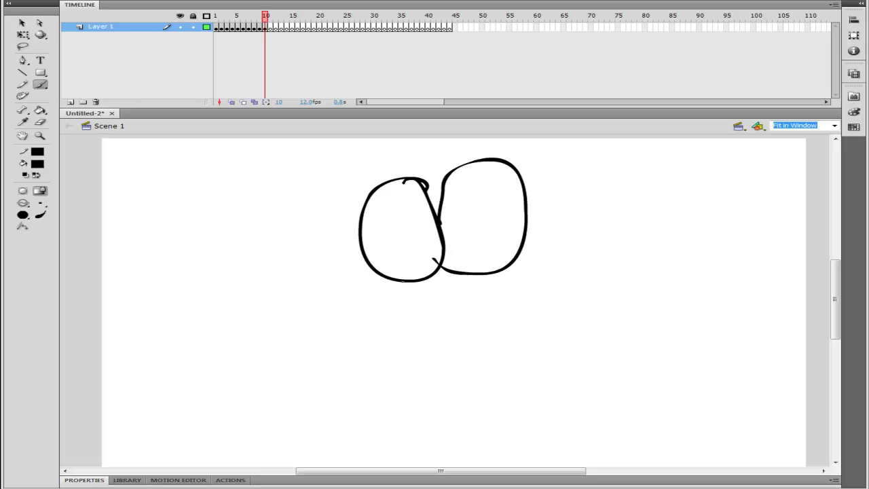
Draw the scissor blades converging to a point below the handles, and add a smaller oval inside each handle.
mouse_move(402, 281)
mouse_down()
mouse_move(420, 292)
mouse_move(487, 393)
mouse_up()
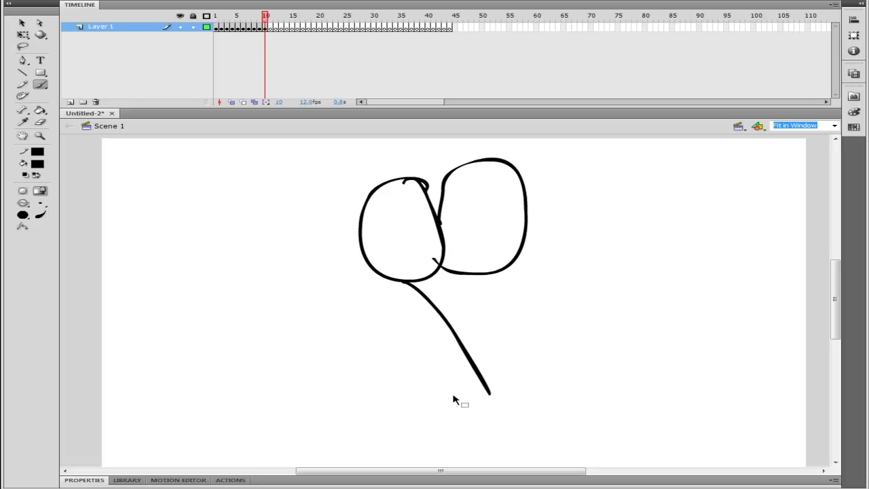
key(ctrl+z)
drag(422, 283, 459, 390)
mouse_move(480, 276)
mouse_down()
mouse_move(464, 382)
mouse_move(468, 409)
mouse_up()
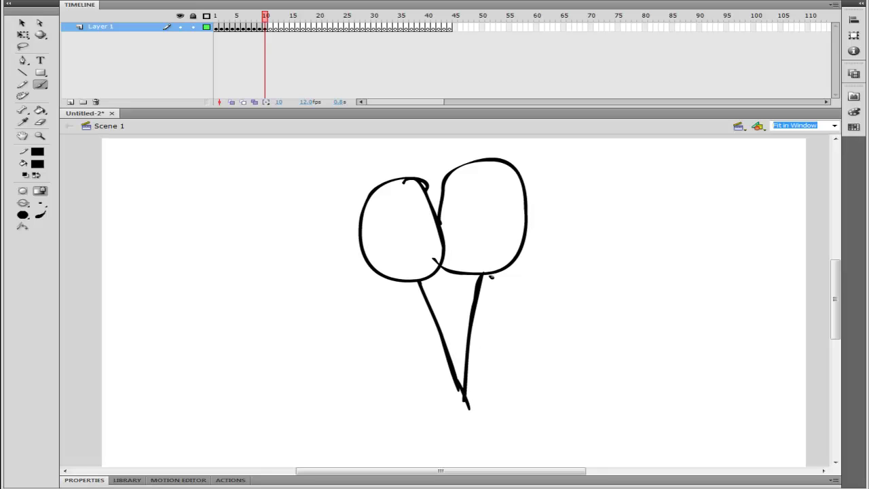
drag(490, 276, 465, 392)
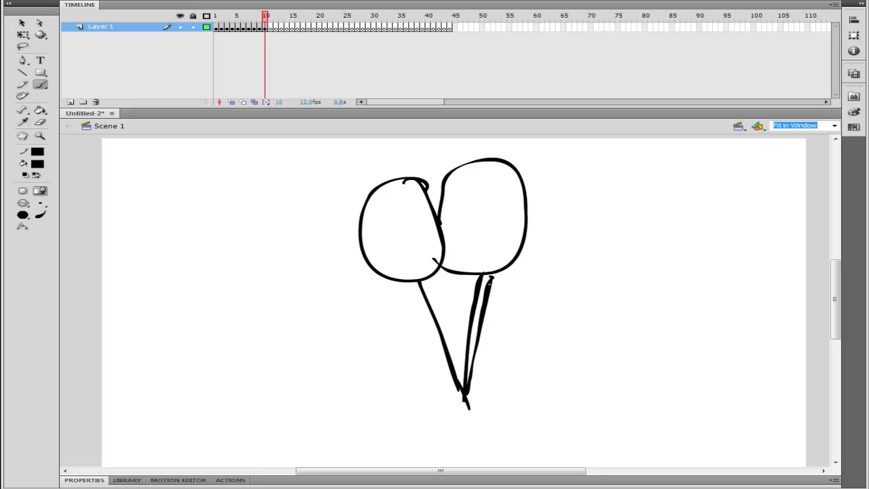
mouse_move(480, 188)
mouse_down()
mouse_move(489, 219)
mouse_move(482, 187)
mouse_up()
mouse_move(385, 243)
mouse_down()
mouse_move(412, 234)
mouse_move(400, 216)
mouse_up()
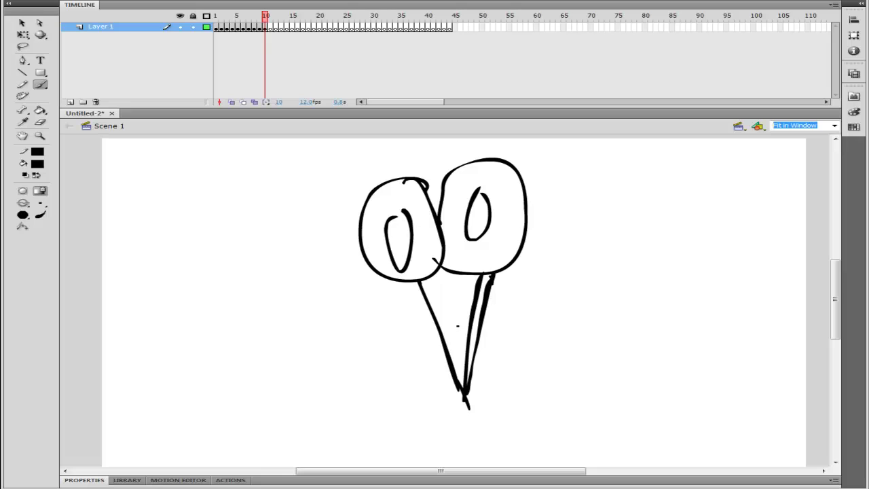
Add short strokes between the blades, a dot in each inner oval, an arc above each handle and a wide curve beneath the scissors.
drag(450, 297, 466, 285)
drag(453, 317, 471, 307)
drag(456, 335, 468, 331)
click(478, 217)
click(396, 234)
drag(428, 158, 483, 148)
drag(357, 172, 397, 161)
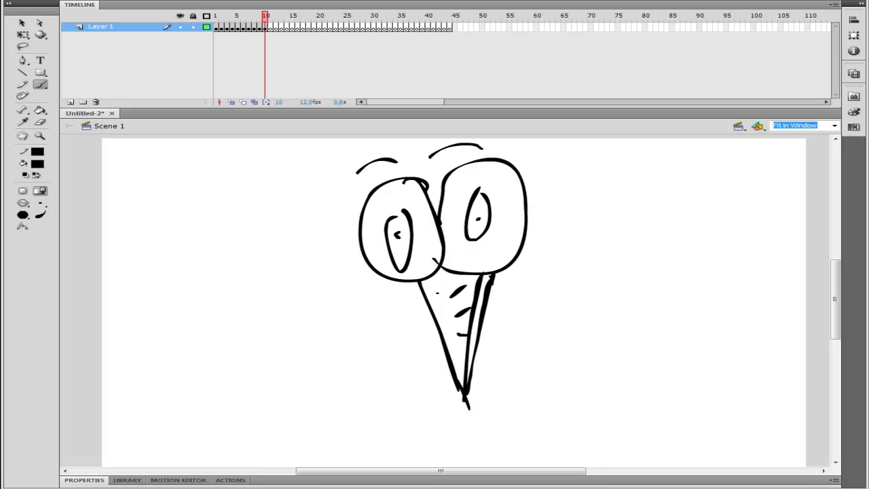
mouse_move(364, 388)
mouse_down()
mouse_move(488, 440)
mouse_move(574, 327)
mouse_up()
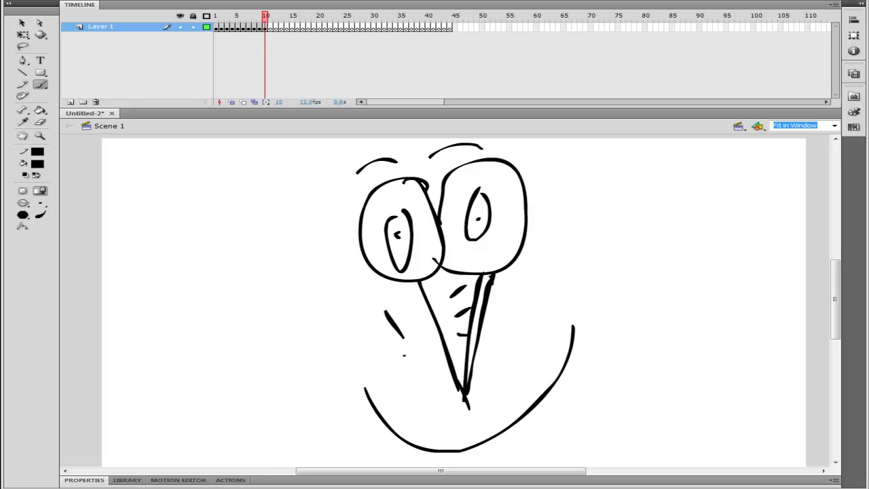
Switch to the browser stopwatch and reset the countdown to one minute.
key(alt+Tab)
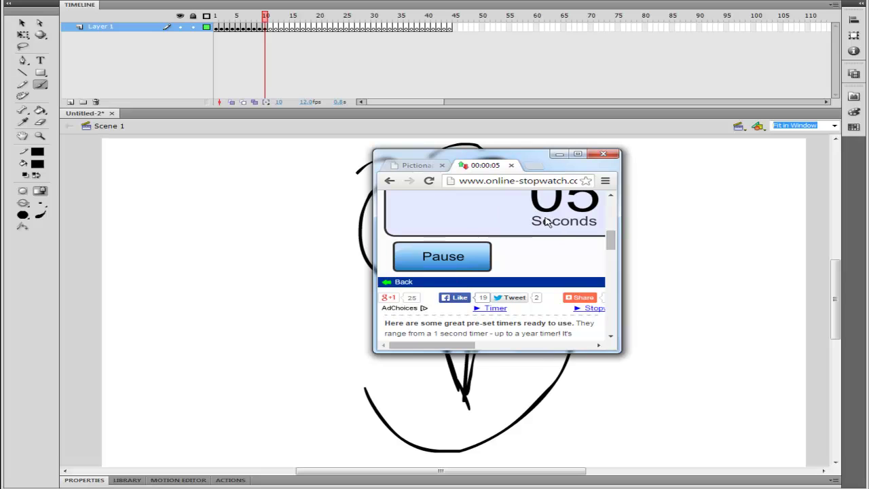
scroll(484, 199, up, 1)
scroll(496, 212, right, 2)
scroll(496, 212, up, 1)
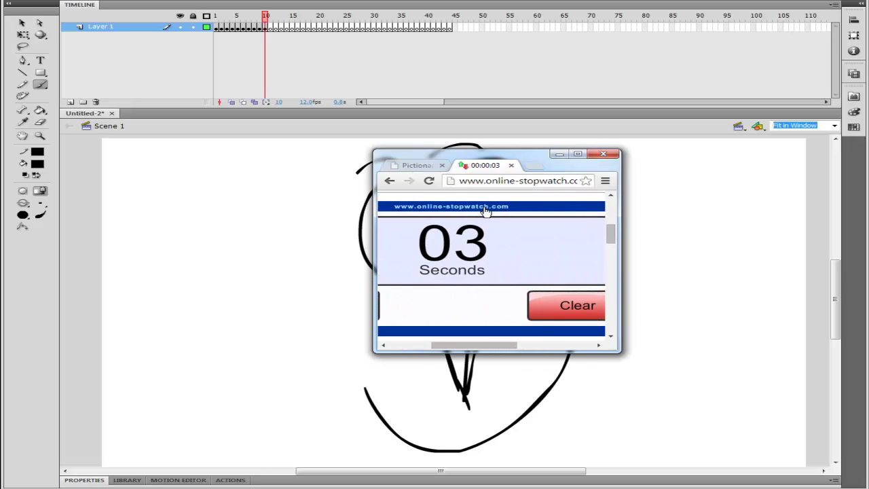
click(556, 314)
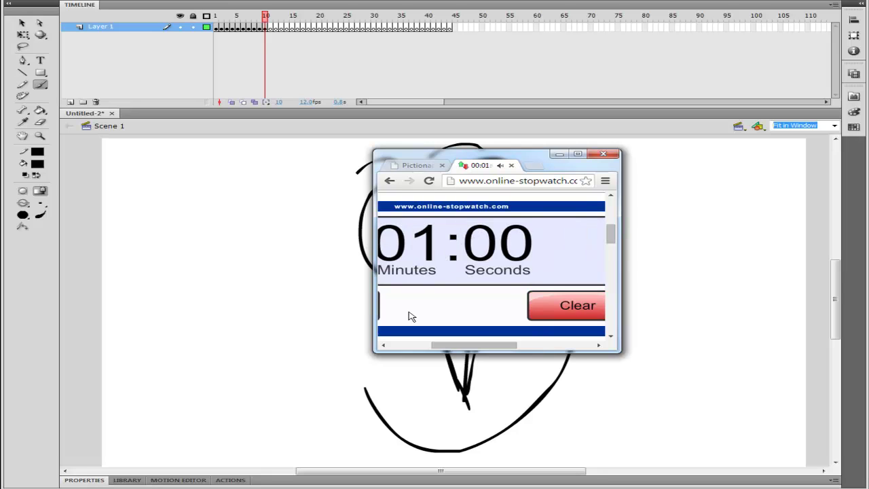
Return to the scoreboard on frame 1 and add a fourth tally mark for the first player.
click(303, 269)
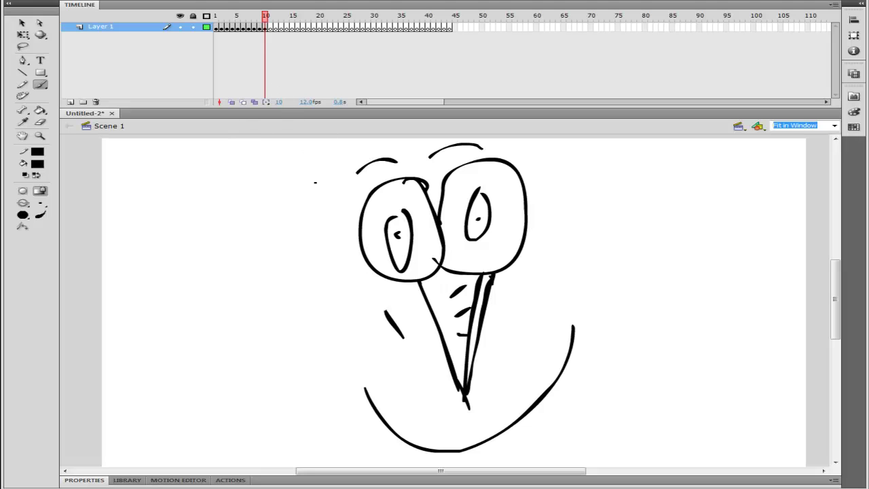
drag(265, 27, 207, 28)
drag(185, 192, 188, 246)
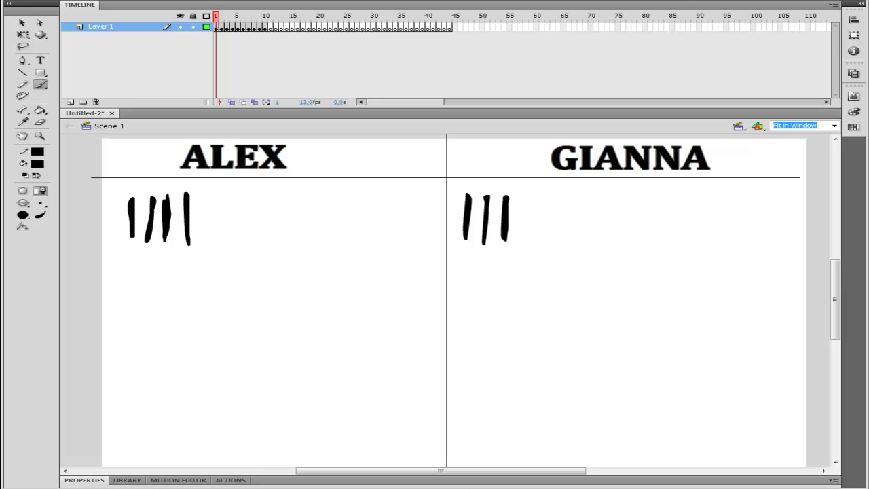
Switch to the browser, generate another Easy Words Pictionary word and return to the stopwatch page.
key(alt+Tab)
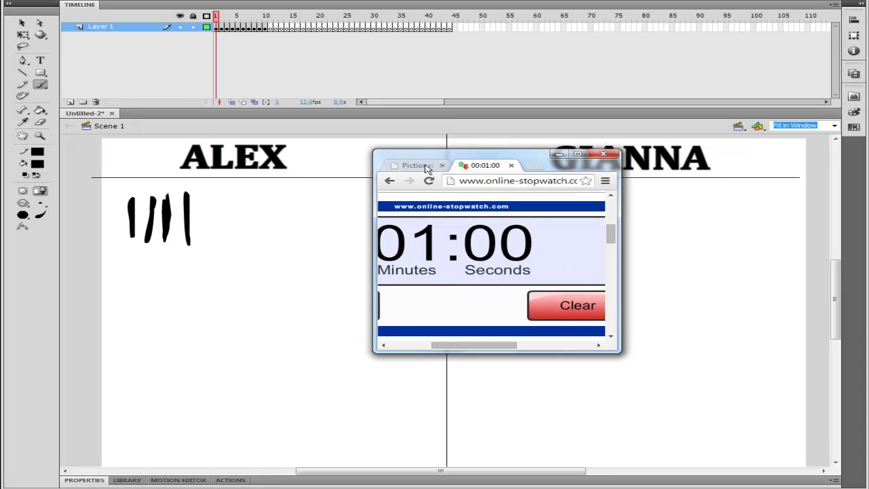
click(415, 165)
click(528, 278)
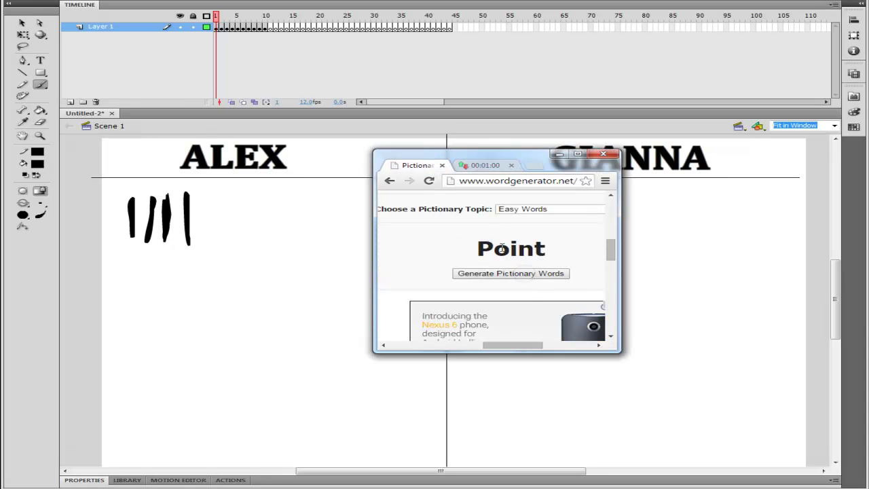
click(468, 167)
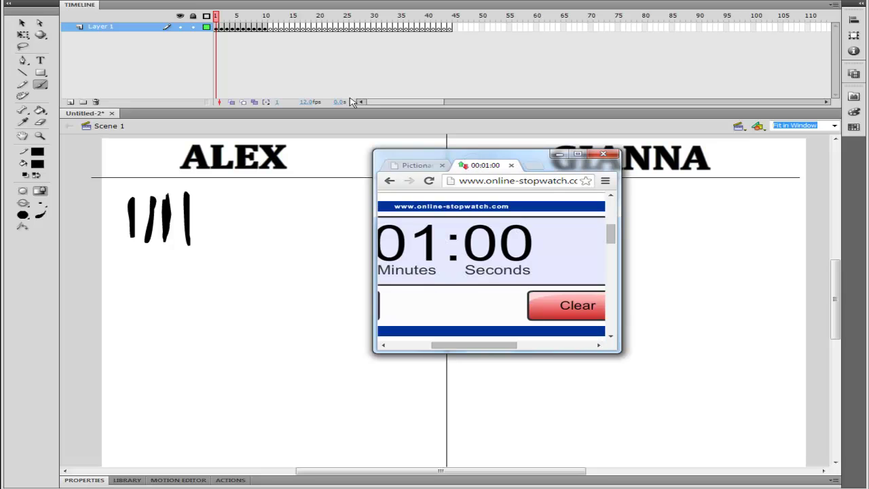
Go to frame 11 and draw an upright arrow with a jagged tail and a small pointer mark beside its tip.
click(277, 26)
click(269, 27)
mouse_move(339, 259)
mouse_down()
mouse_move(362, 209)
mouse_move(390, 256)
mouse_move(338, 258)
mouse_move(359, 259)
mouse_move(373, 318)
mouse_move(358, 366)
mouse_move(376, 350)
mouse_move(392, 376)
mouse_move(404, 358)
mouse_move(382, 320)
mouse_move(377, 259)
mouse_up()
drag(413, 207, 379, 204)
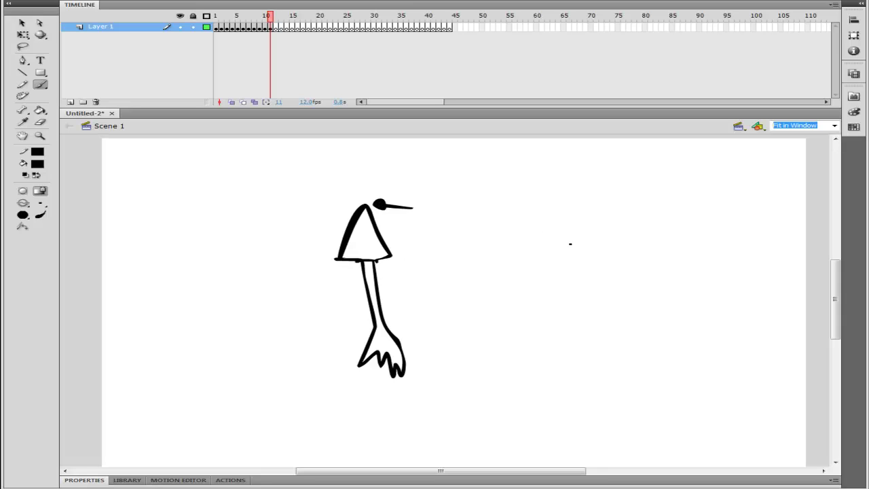
Draw a thick, filled exclamation mark to the right of the upright arrow.
mouse_move(537, 187)
mouse_down()
mouse_move(540, 220)
mouse_move(550, 221)
mouse_move(538, 188)
mouse_up()
drag(548, 236, 550, 238)
mouse_move(543, 190)
mouse_down()
mouse_move(543, 217)
mouse_move(547, 192)
mouse_up()
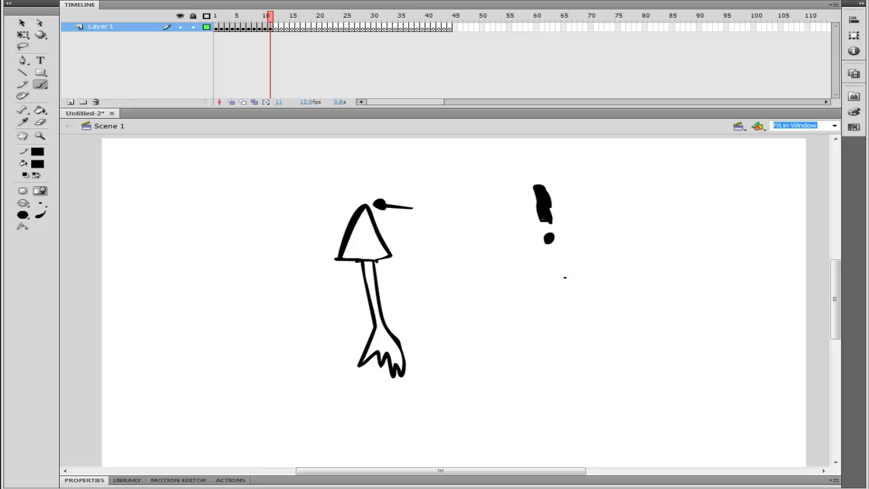
drag(496, 288, 498, 287)
mouse_move(554, 201)
mouse_down()
mouse_move(554, 219)
mouse_move(534, 184)
mouse_move(555, 182)
mouse_move(554, 198)
mouse_move(547, 185)
mouse_move(555, 182)
mouse_up()
drag(545, 308, 566, 311)
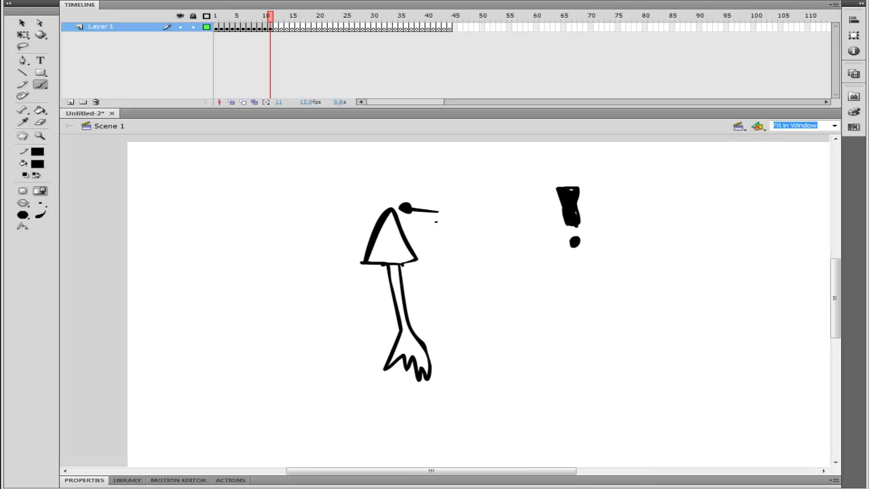
Draw a feathered horizontal arrow below the exclamation mark with two pointer marks at its tip, and add strokes to the upright arrow's tail.
mouse_move(552, 337)
mouse_down()
mouse_move(620, 330)
mouse_move(619, 319)
mouse_move(655, 330)
mouse_move(618, 355)
mouse_move(622, 341)
mouse_move(554, 347)
mouse_move(526, 361)
mouse_move(529, 339)
mouse_move(519, 325)
mouse_move(577, 336)
mouse_move(555, 345)
mouse_up()
mouse_move(679, 364)
mouse_down()
mouse_move(654, 338)
mouse_move(665, 374)
mouse_up()
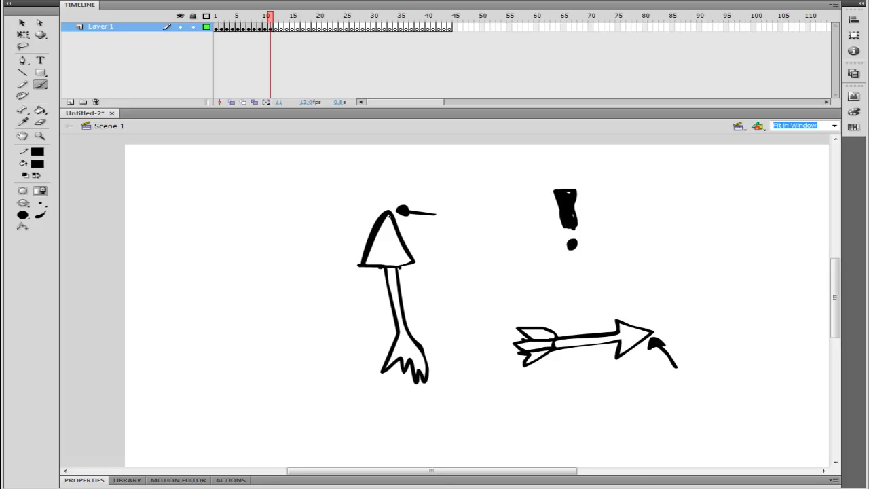
mouse_move(655, 331)
mouse_down()
mouse_move(693, 340)
mouse_move(682, 344)
mouse_move(669, 324)
mouse_move(702, 349)
mouse_move(674, 320)
mouse_up()
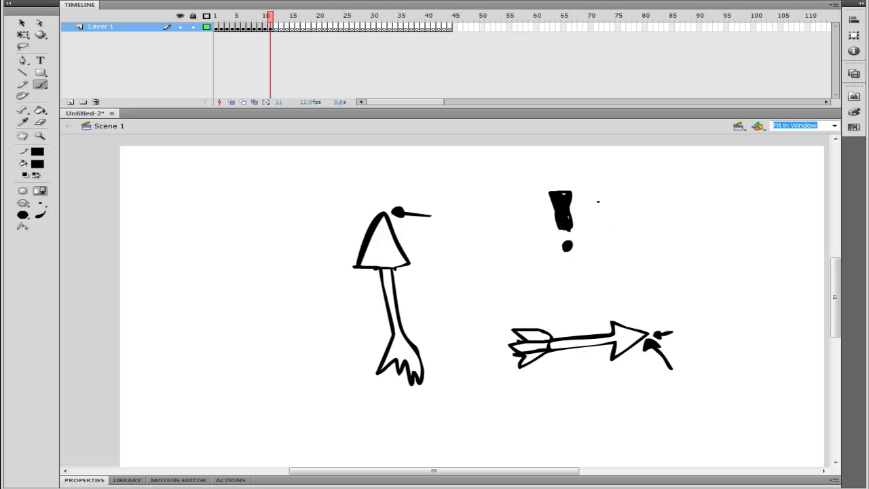
mouse_move(393, 334)
mouse_down()
mouse_move(410, 343)
mouse_move(403, 368)
mouse_move(407, 345)
mouse_up()
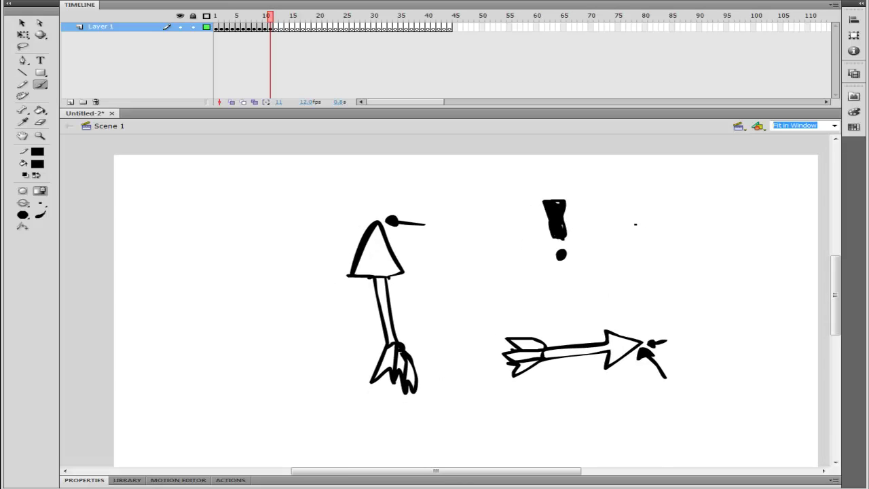
Try a wavy line to the right of the exclamation mark, and undo it.
mouse_move(614, 235)
mouse_down()
mouse_move(699, 234)
mouse_move(736, 266)
mouse_move(716, 262)
mouse_up()
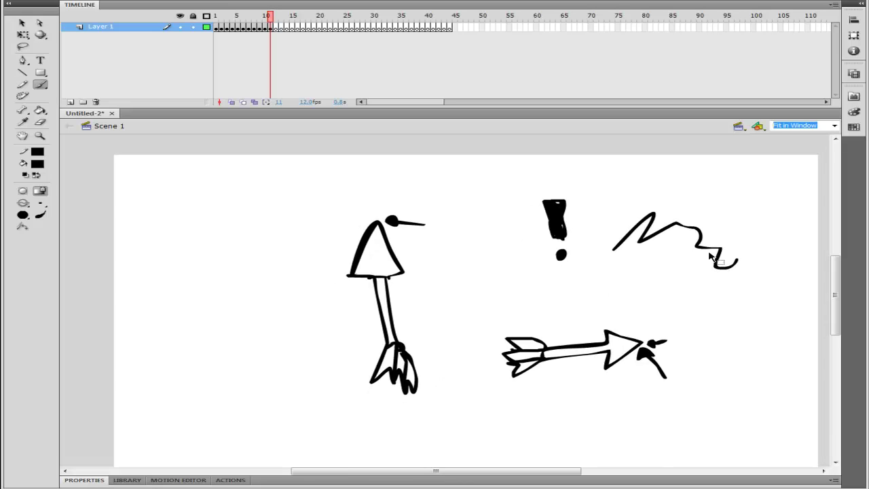
key(ctrl+z)
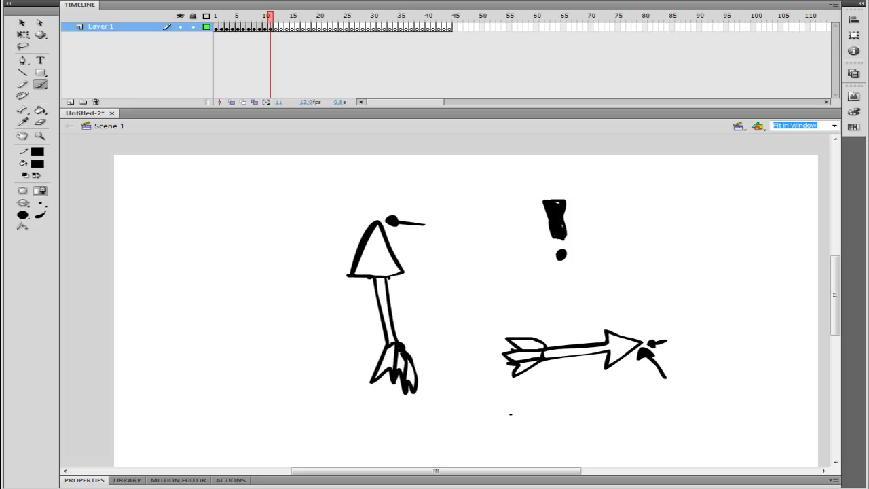
Try a wavy mark beside the second player's tally marks on scoreboard frame 1, and undo it.
click(216, 16)
drag(576, 249, 608, 226)
mouse_move(626, 221)
mouse_down()
mouse_move(619, 250)
mouse_move(628, 220)
mouse_up()
key(ctrl+z)
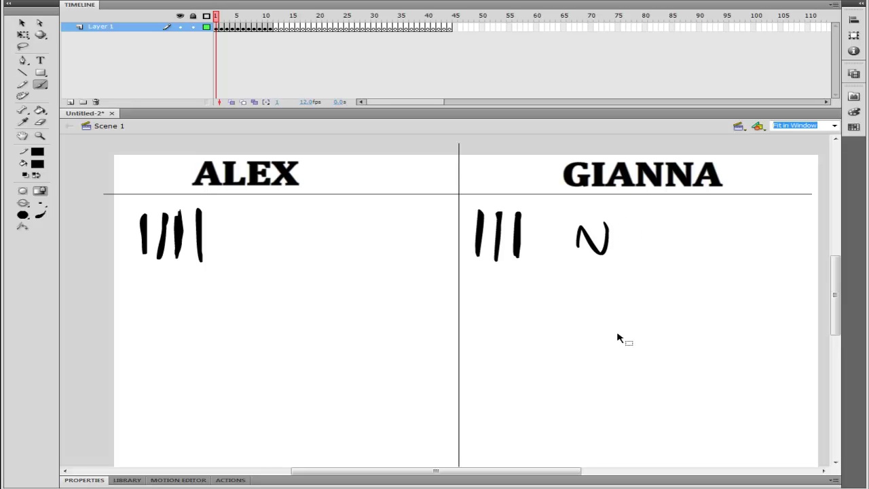
key(ctrl+z)
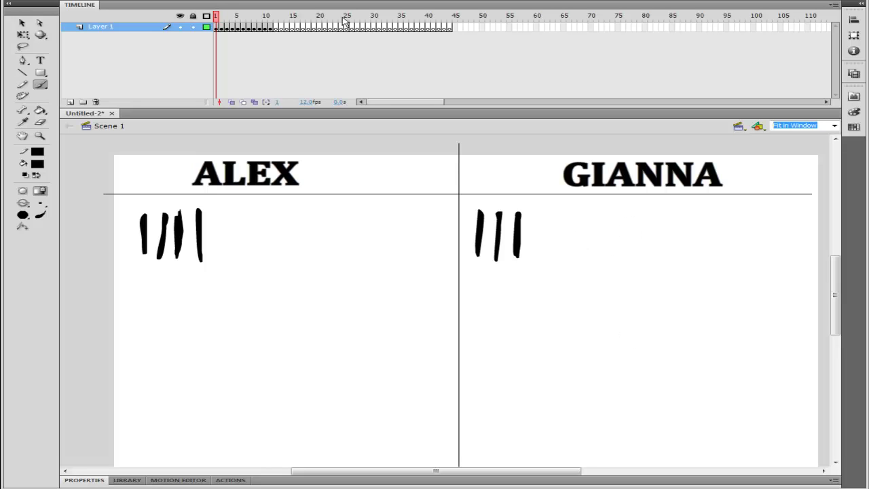
Return to frame 11 and try a large oval around the exclamation mark, and undo it.
click(269, 20)
mouse_move(579, 283)
mouse_down()
mouse_move(607, 197)
mouse_move(508, 263)
mouse_up()
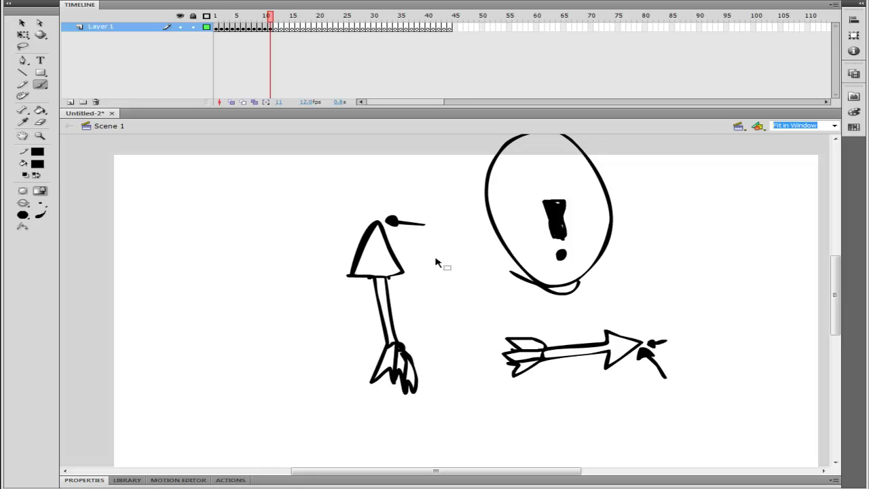
key(ctrl+z)
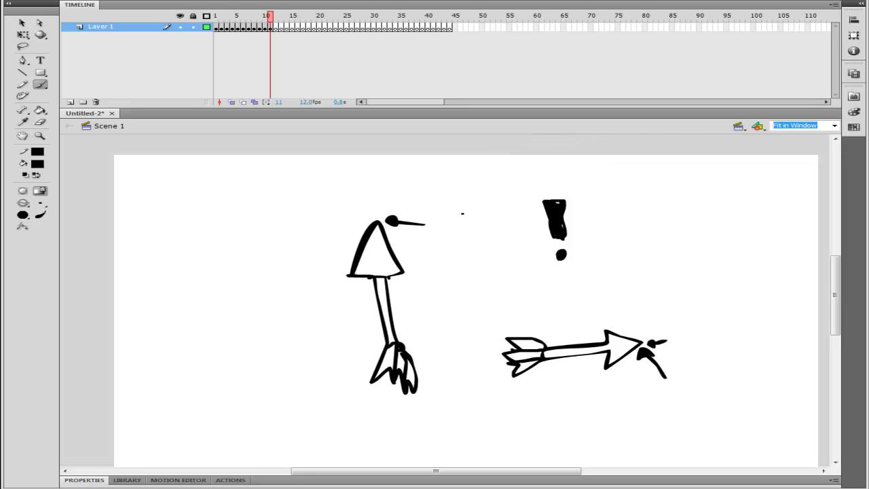
Try a series of freehand strokes around and beside the exclamation mark, and undo them all.
drag(501, 223, 497, 306)
drag(495, 234, 495, 261)
drag(546, 239, 543, 241)
drag(604, 241, 582, 303)
drag(598, 204, 602, 211)
mouse_move(608, 299)
mouse_down()
mouse_move(643, 232)
mouse_move(650, 284)
mouse_up()
drag(683, 216, 672, 279)
drag(664, 247, 709, 252)
key(ctrl+z)
key(ctrl+z)
key(ctrl+z)
key(ctrl+z)
key(ctrl+z)
key(ctrl+z)
key(ctrl+z)
key(ctrl+z)
Visit scoreboard frame 1, return to frame 11, try freehand strokes beside the upright arrow, and undo them.
click(216, 16)
click(272, 17)
click(276, 17)
click(271, 17)
drag(208, 149, 233, 291)
drag(219, 208, 227, 216)
key(ctrl+z)
key(ctrl+z)
Review the drawings on frames 11 and 6, and go to the empty frame 12.
click(279, 30)
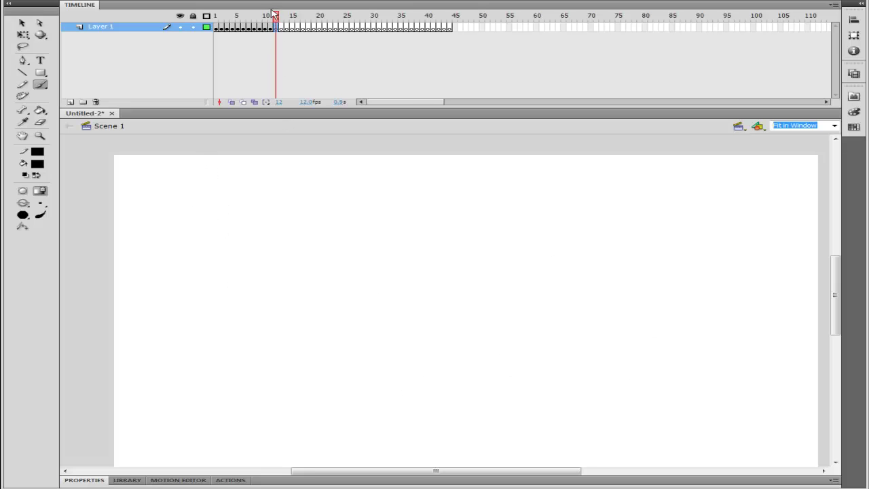
click(270, 15)
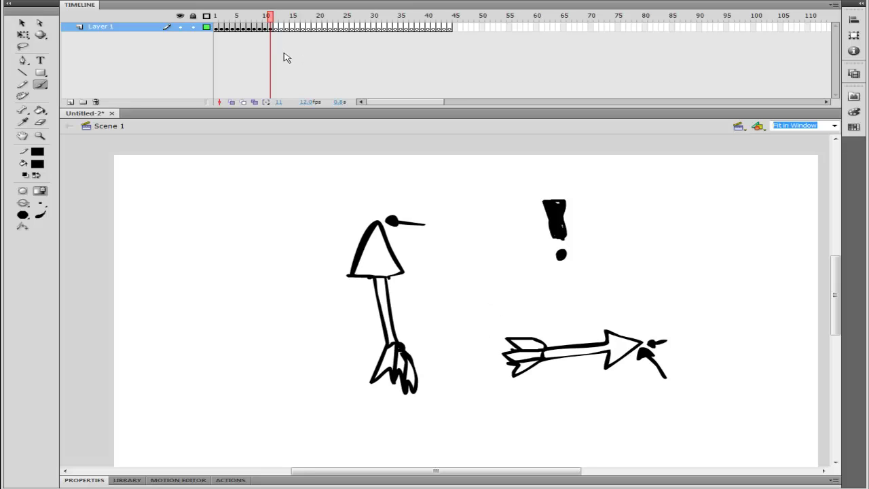
mouse_move(262, 14)
mouse_down()
mouse_move(220, 18)
mouse_move(247, 24)
mouse_up()
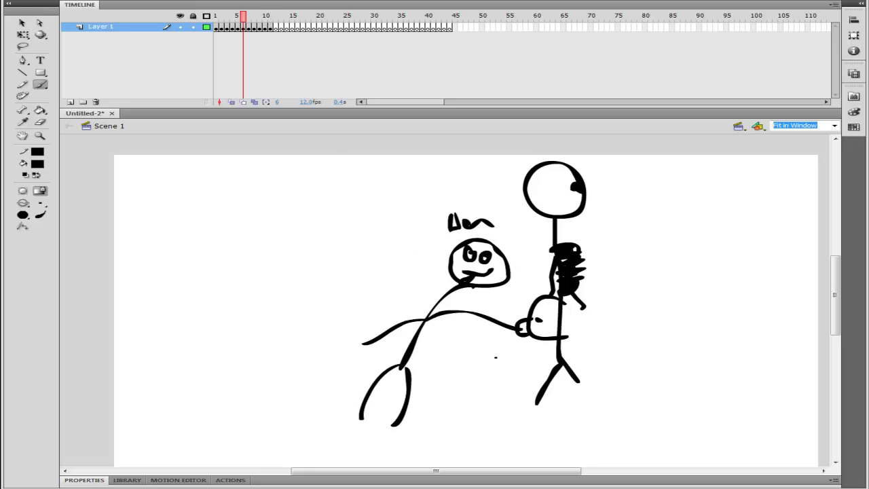
click(270, 27)
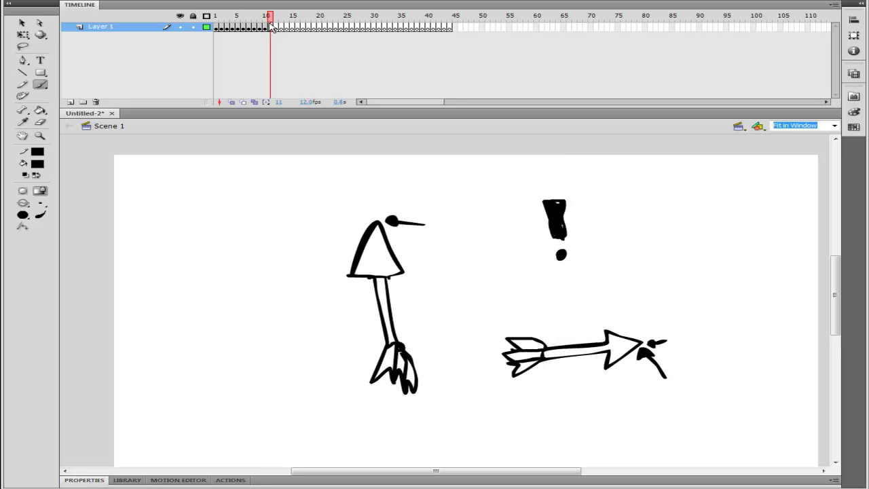
click(245, 20)
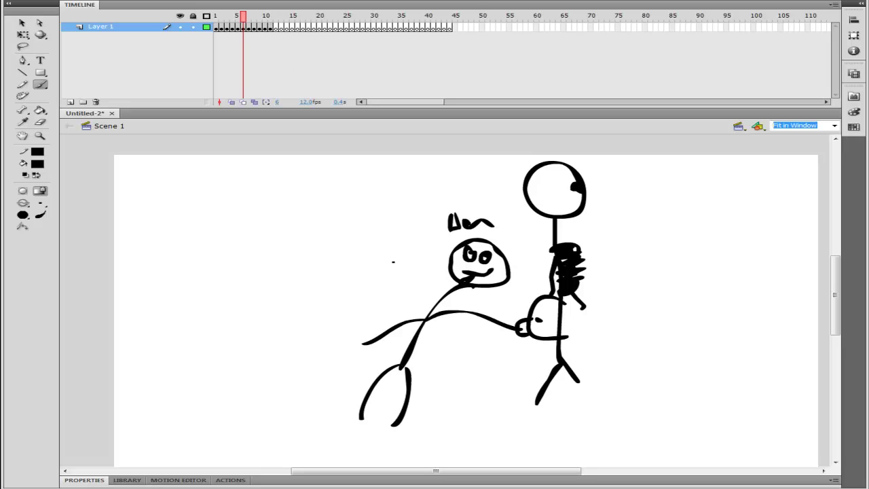
click(269, 27)
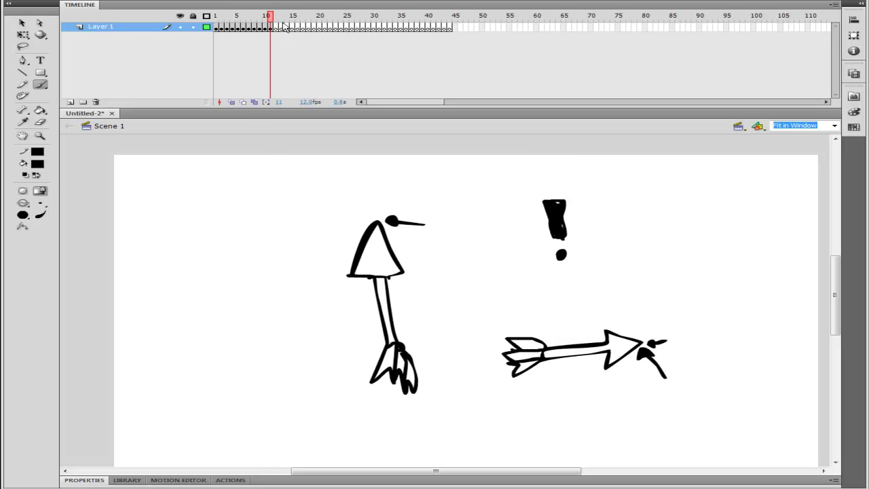
click(275, 27)
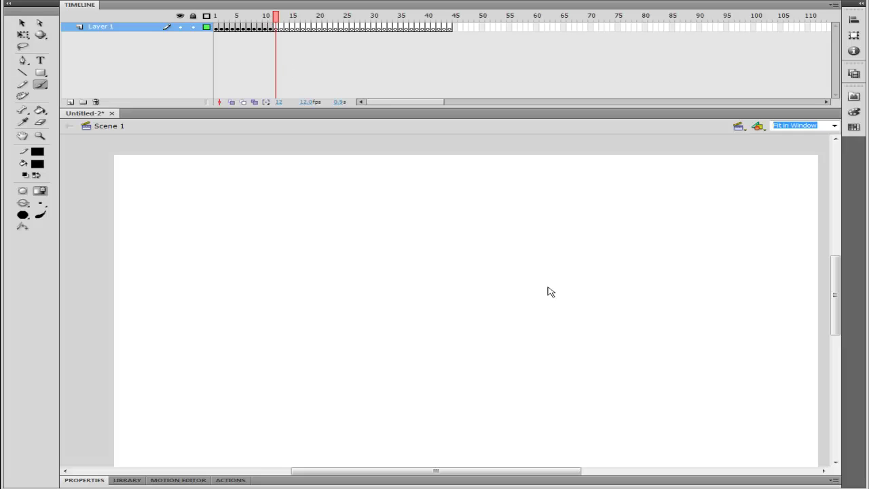